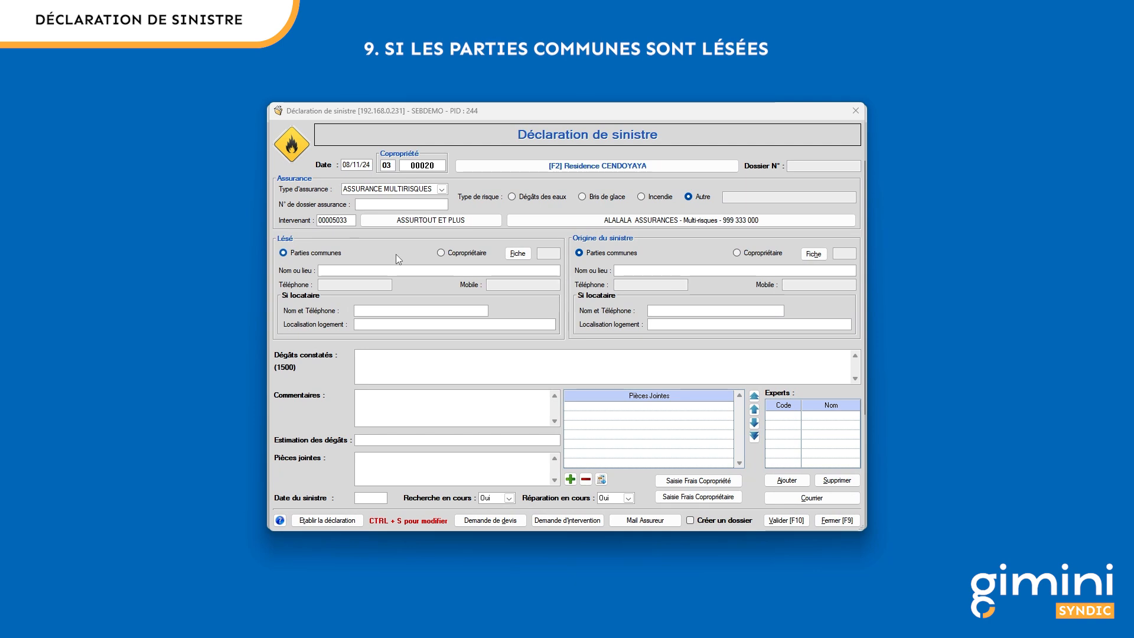
Step: Enter "COULOIR 2ND ETA" as the name or place of the injured common areas
left_click(356, 271)
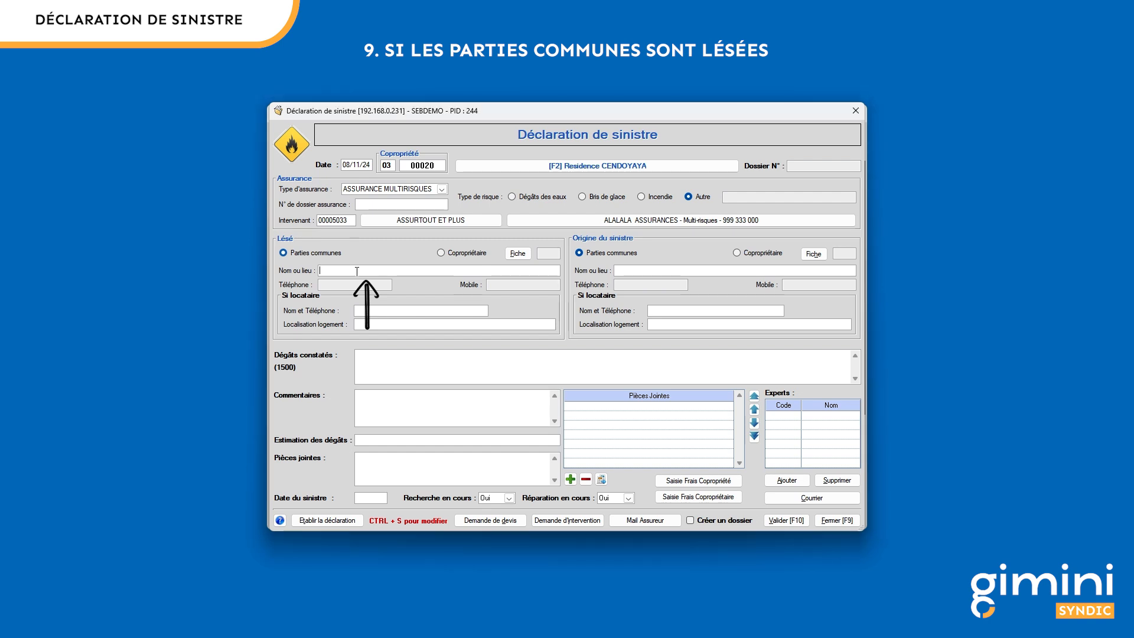
type("COULOIR 2ND ETA")
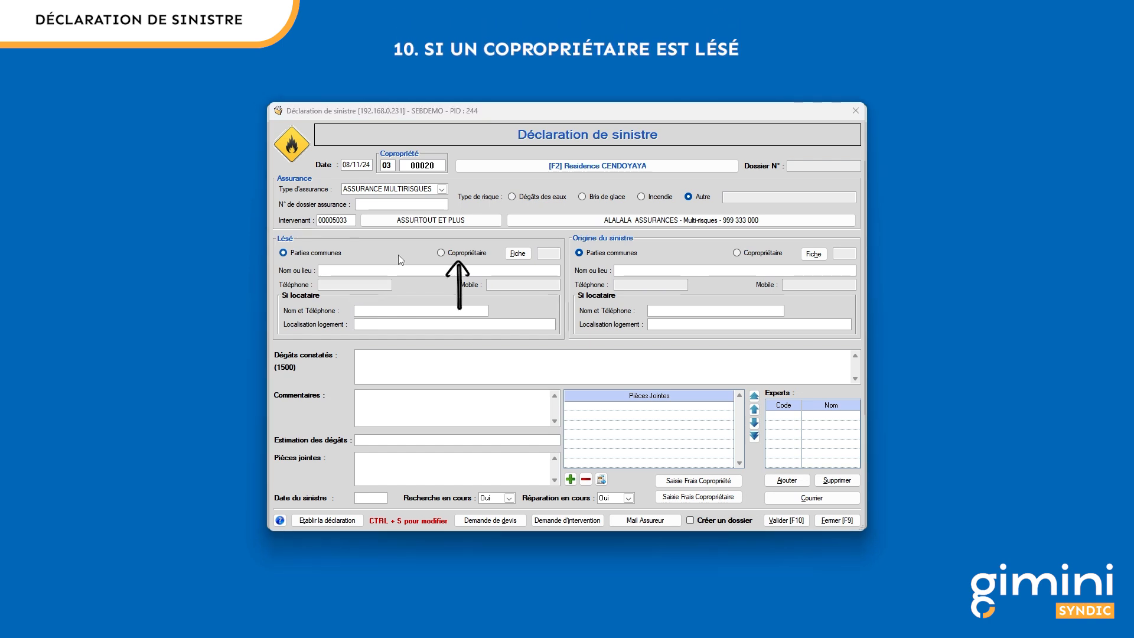
Step: Set the injured party to Copropriétaire and choose the sixth co-owner in the Residence CENDOYAYA list
left_click(441, 252)
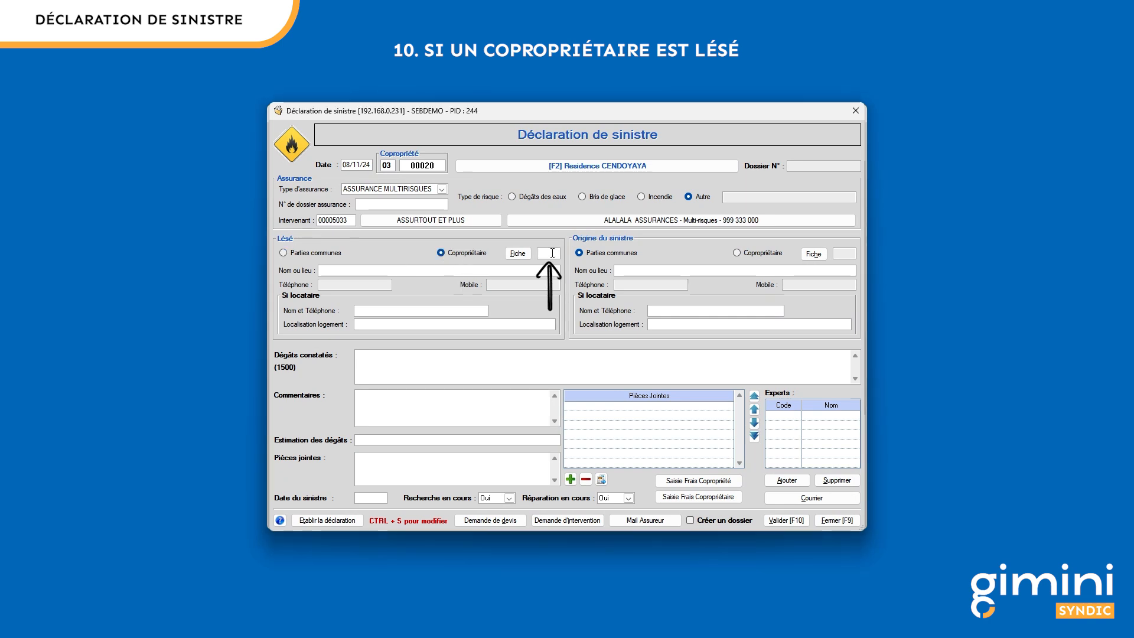
double_click(550, 253)
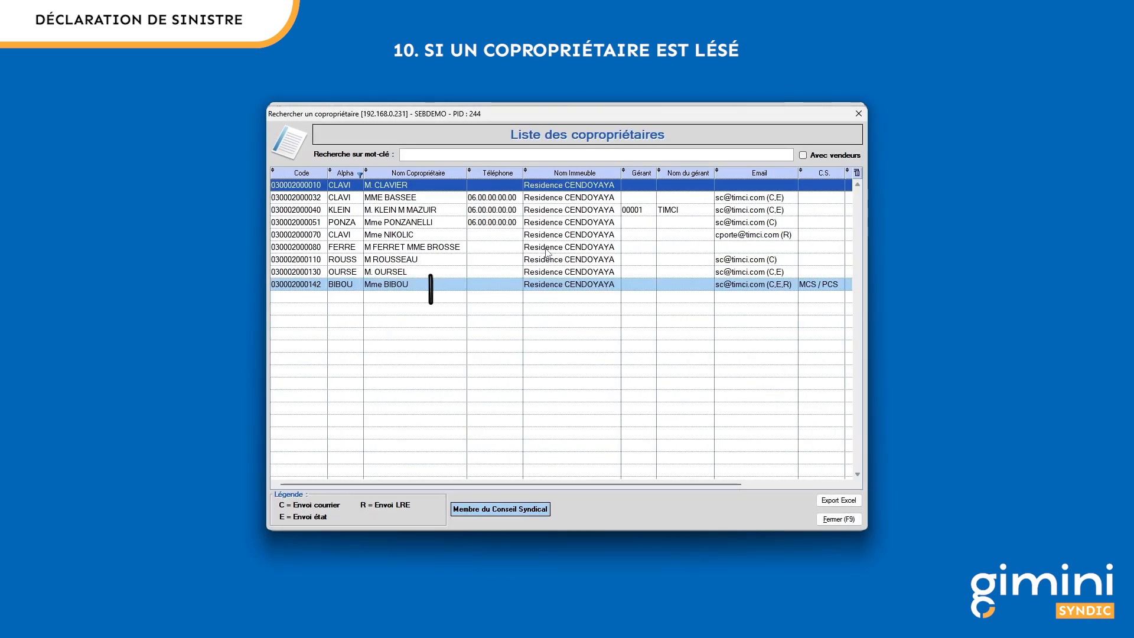
left_click(448, 249)
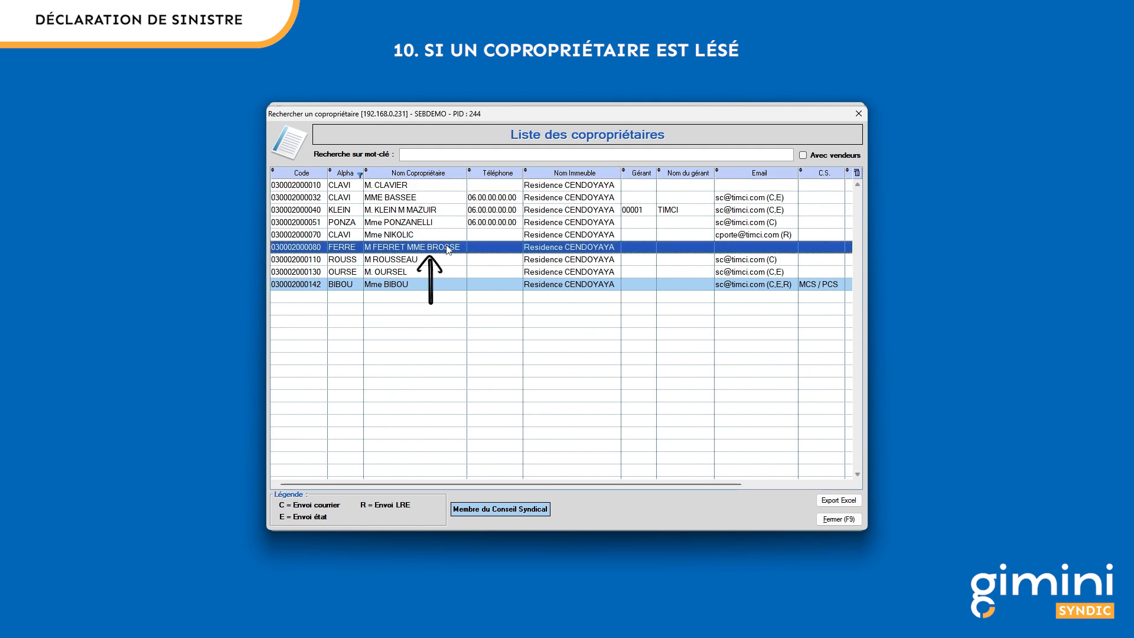
double_click(445, 246)
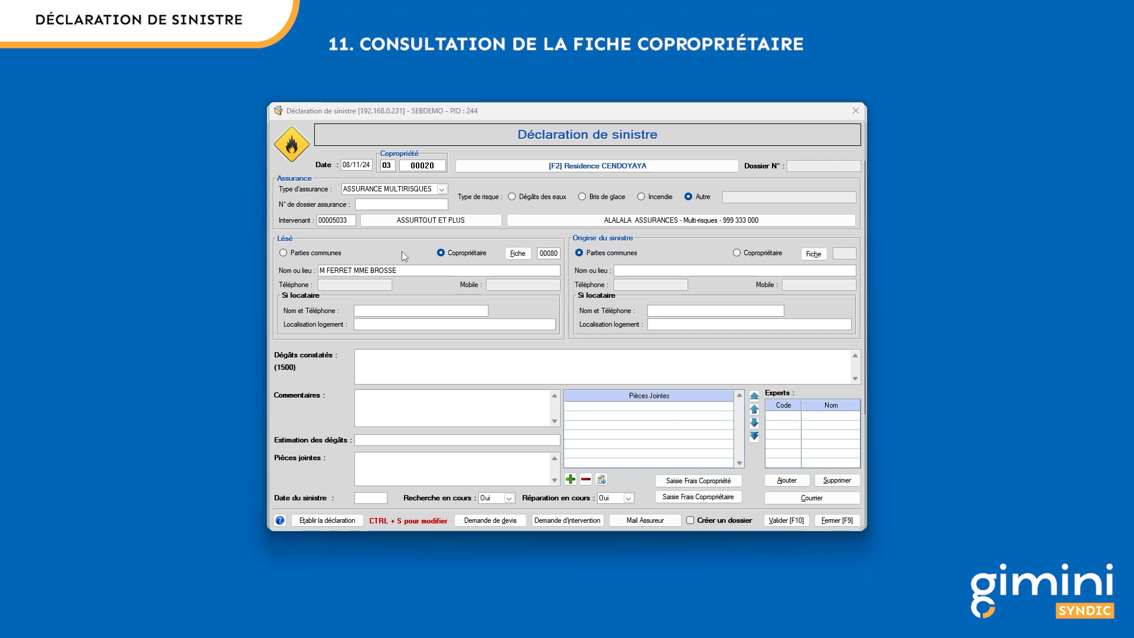
Step: Consult the injured co-owner's record and retrieve the third-party occupant's name and phone into the tenant details
left_click(522, 258)
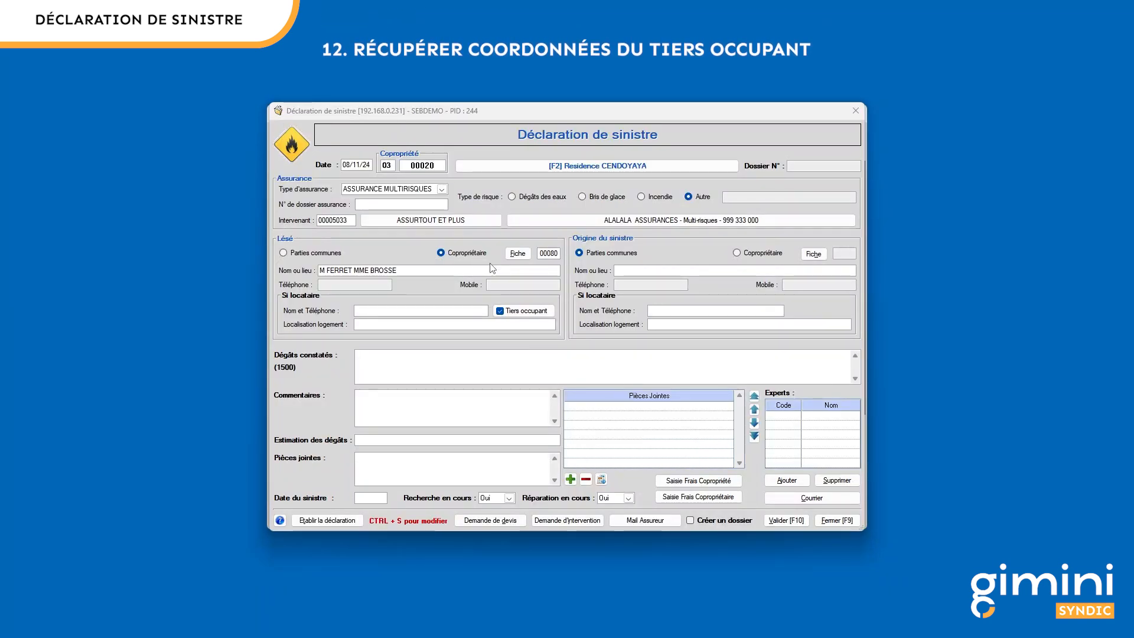
left_click(534, 314)
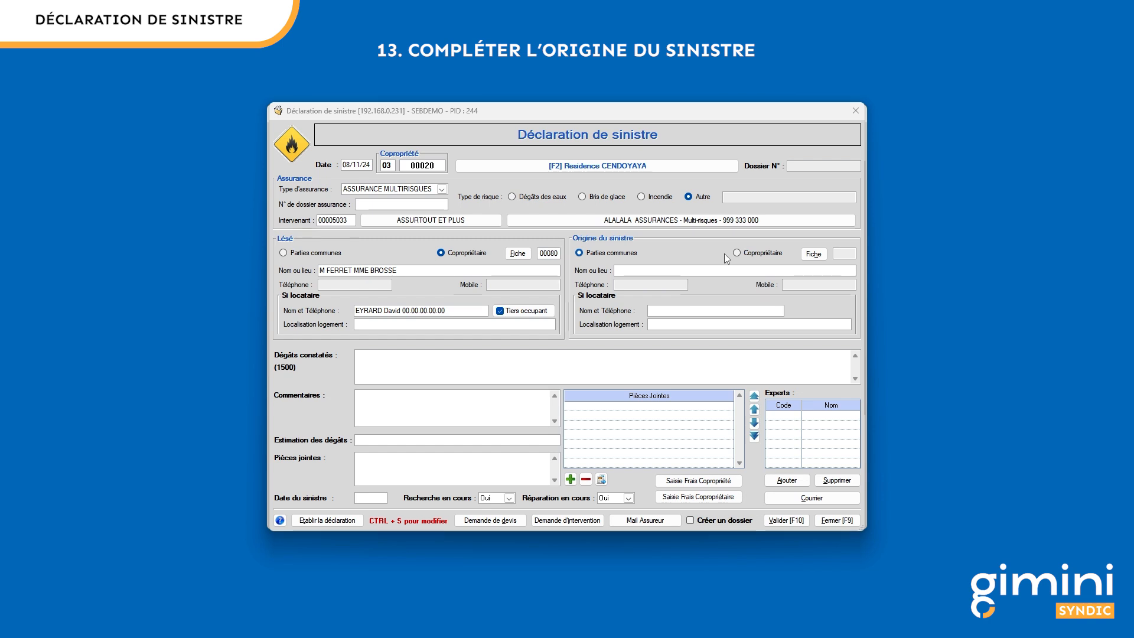
Step: Enter TOITURE as the place of origin in the common areas and set the date of the claim to 05/11/24
type("TOITURE")
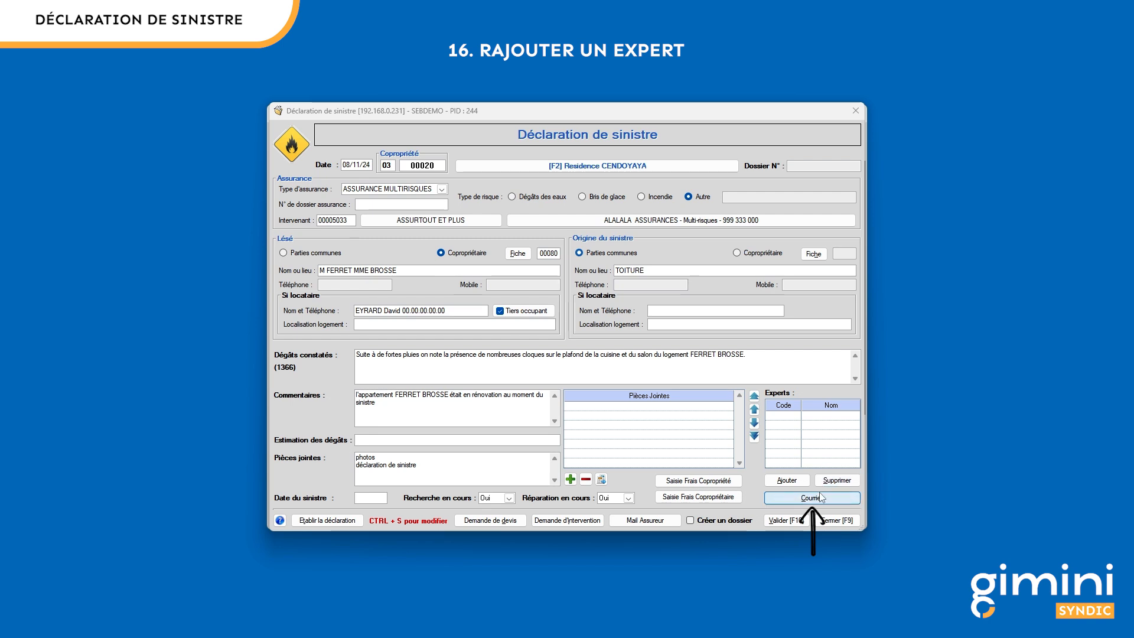
left_click(384, 501)
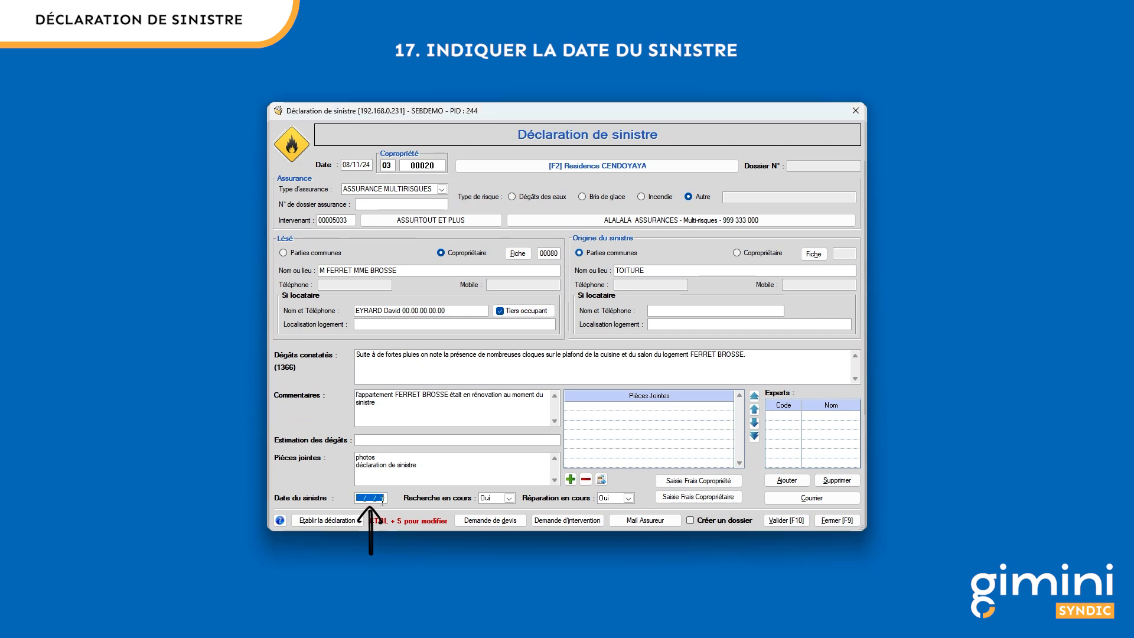
type("051124")
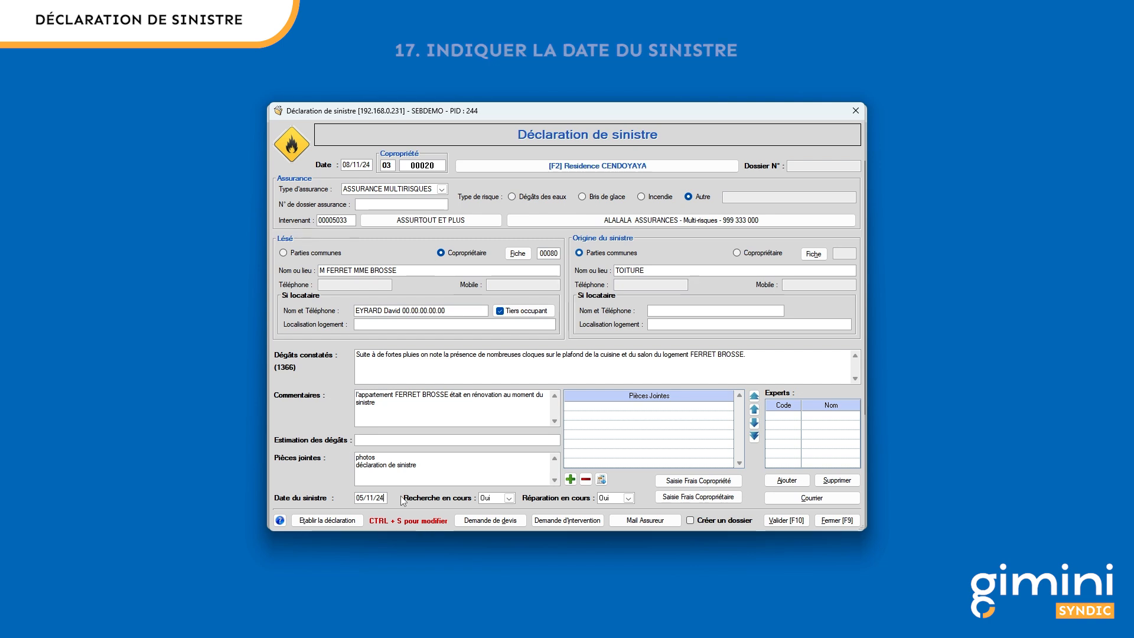
Step: Set both Recherche en cours and Réparation en cours to Oui
left_click(509, 499)
left_click(511, 500)
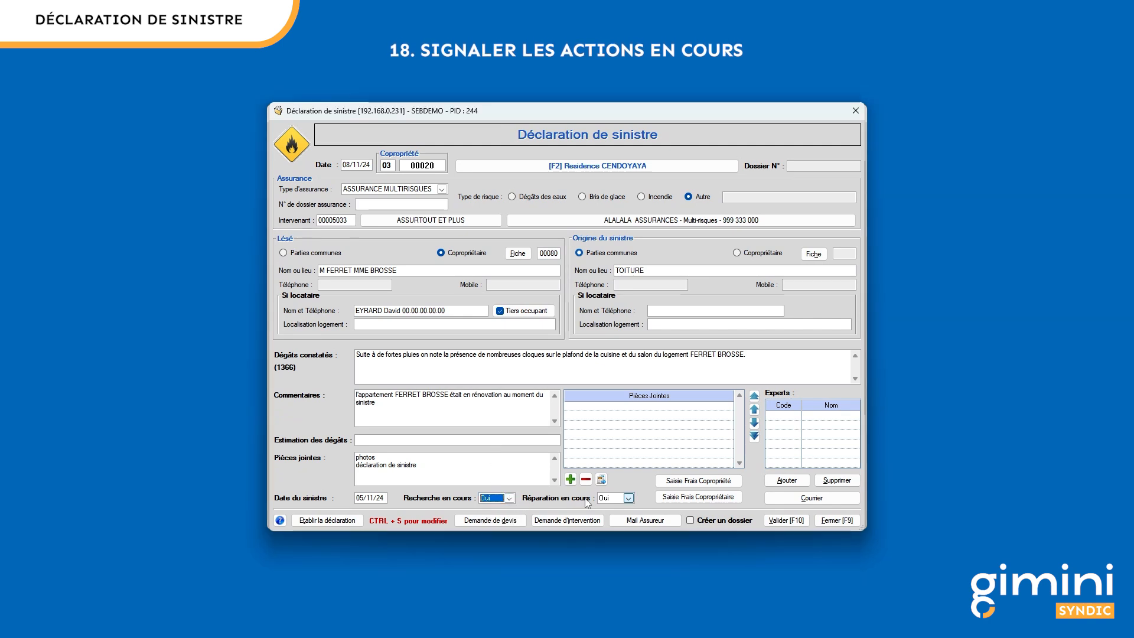
left_click(628, 499)
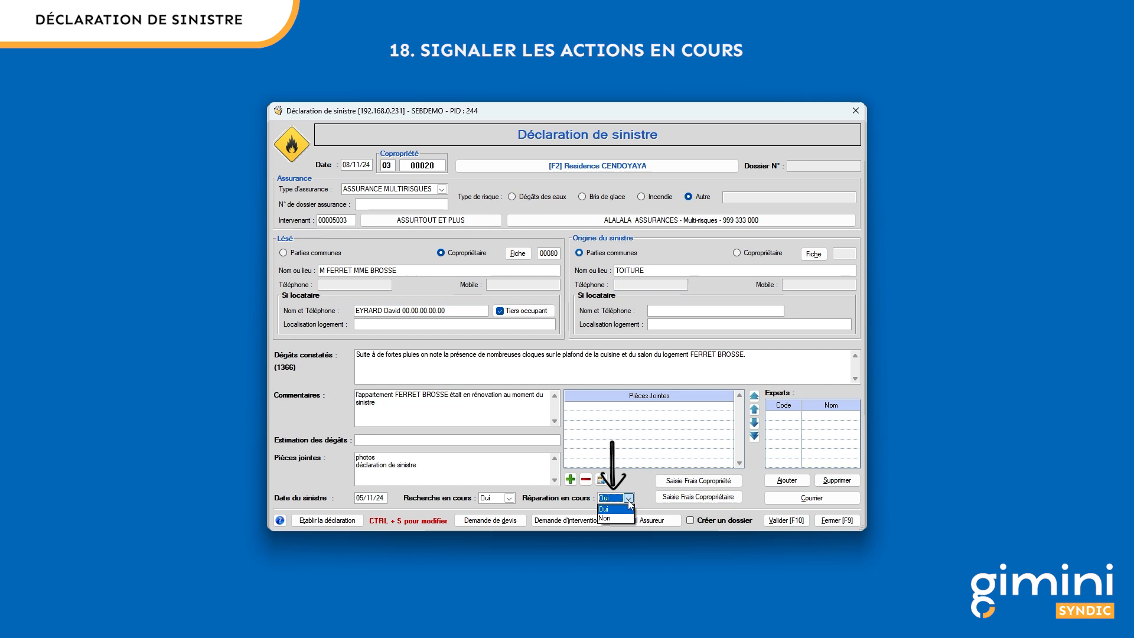
left_click(627, 509)
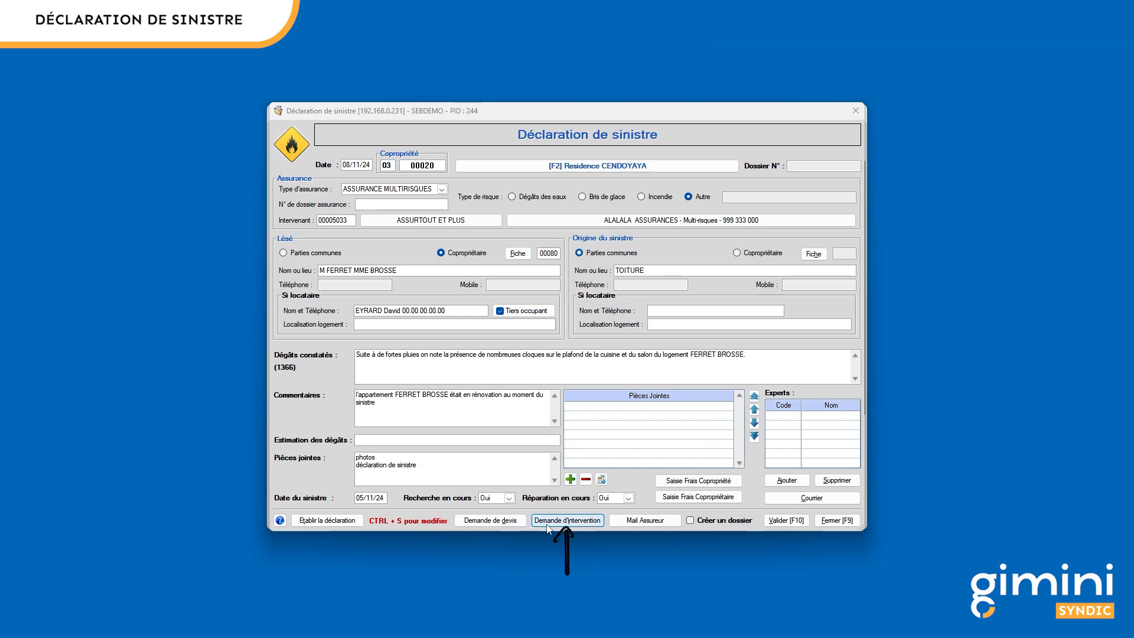
Step: Generate the claim declaration document, look through it, and prepare the e-mail to the insurer
left_click(349, 522)
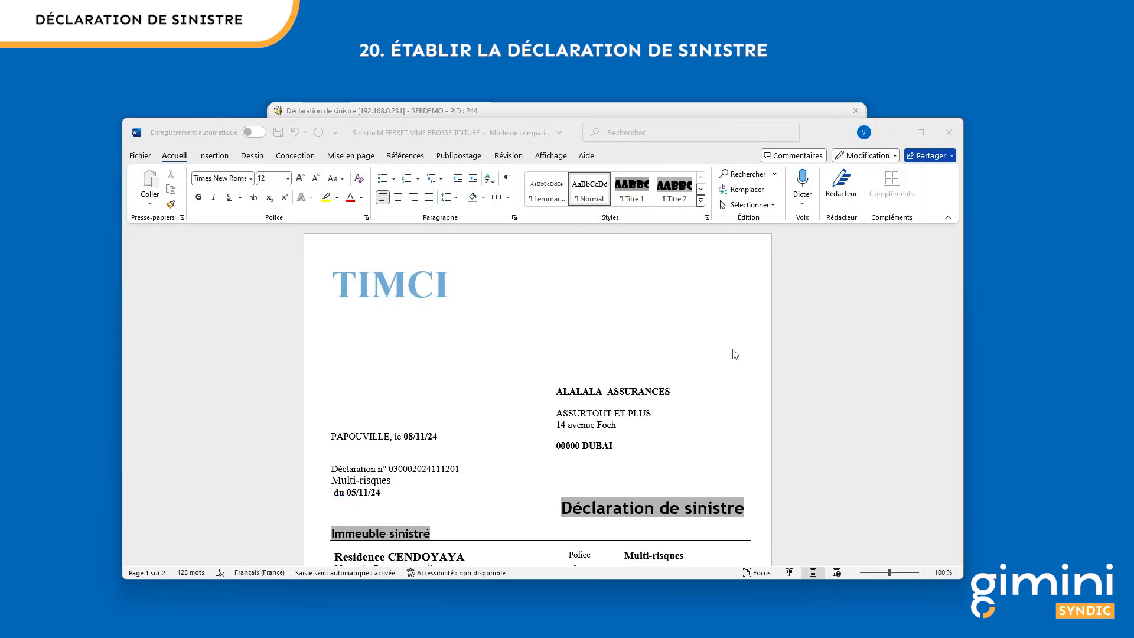
scroll(735, 354, "down", 8)
scroll(735, 353, "down", 3)
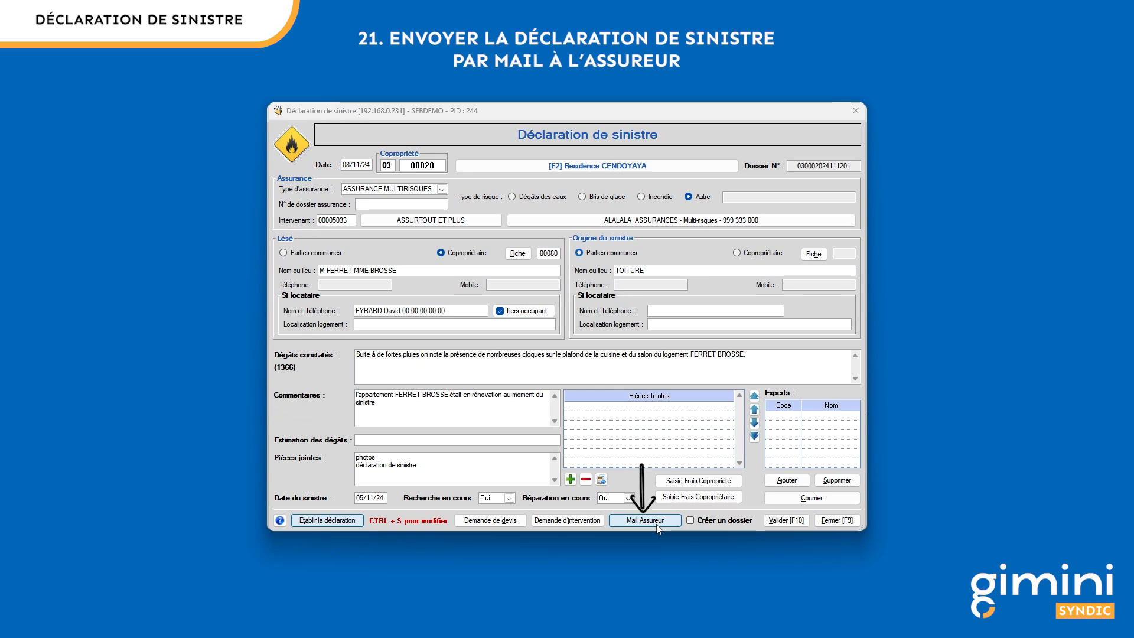
left_click(655, 522)
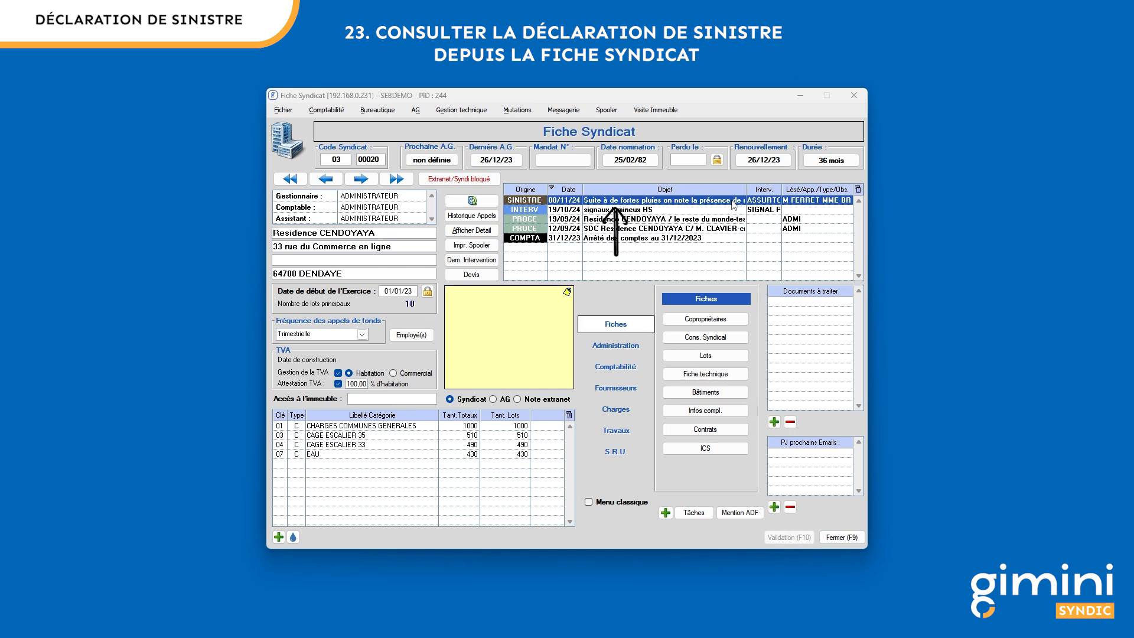
Step: Open the 08/11/24 claim from the Fiche Syndicat and display its declaration
double_click(737, 203)
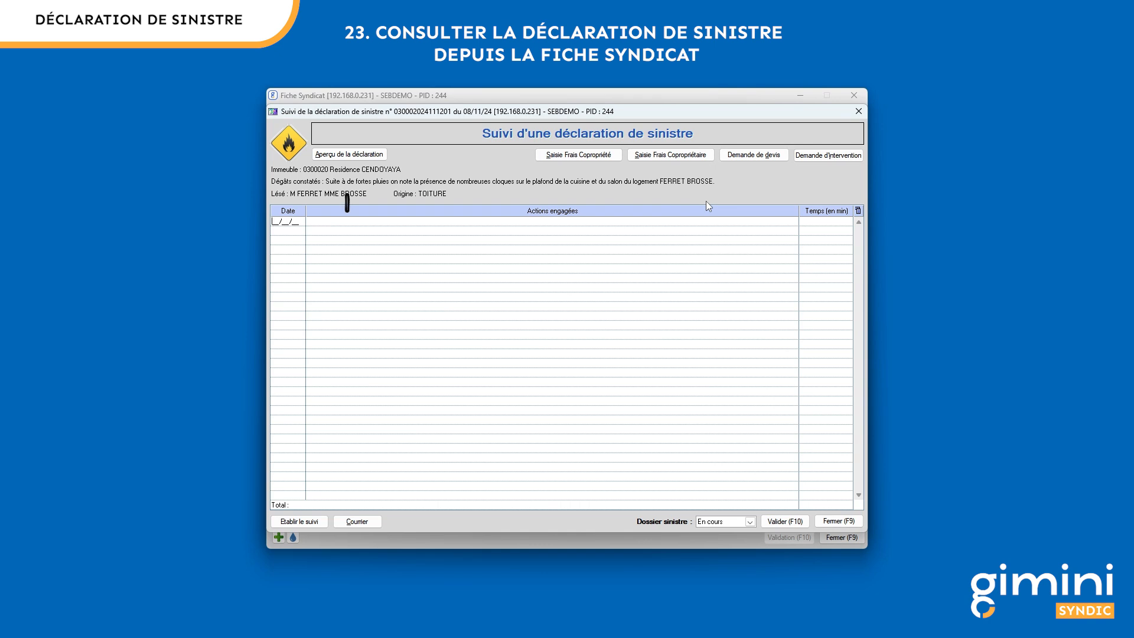
left_click(379, 159)
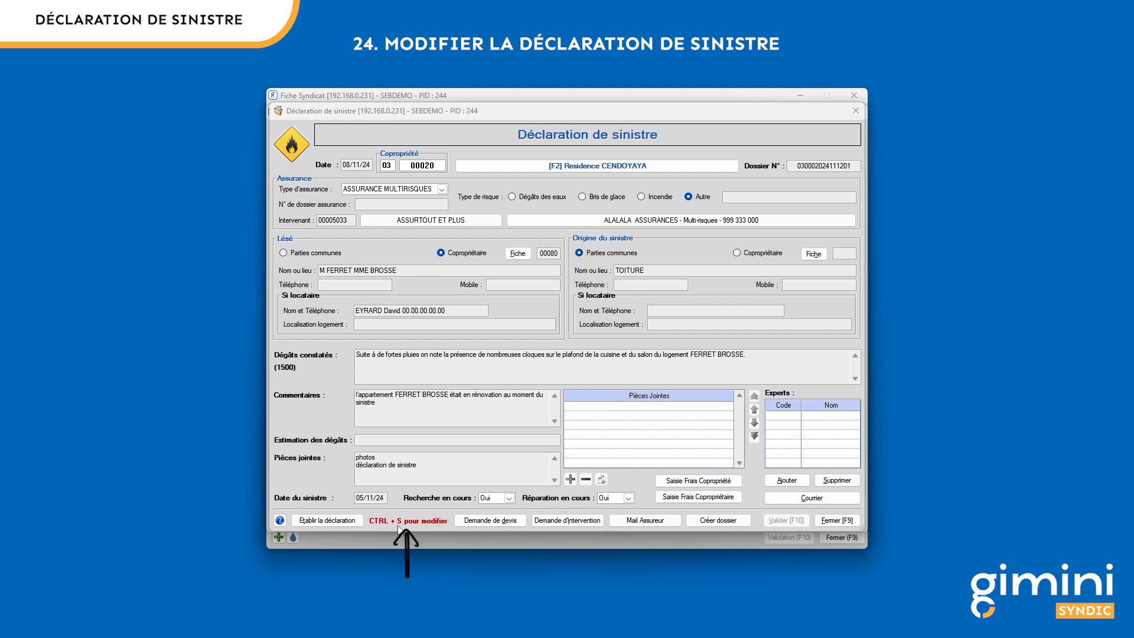
Step: Unlock the declaration for modification by confirming with OUI, set Estimation des dégâts to "MODIF OK", and validate it
key("ctrl+s")
type("OUI")
left_click(720, 392)
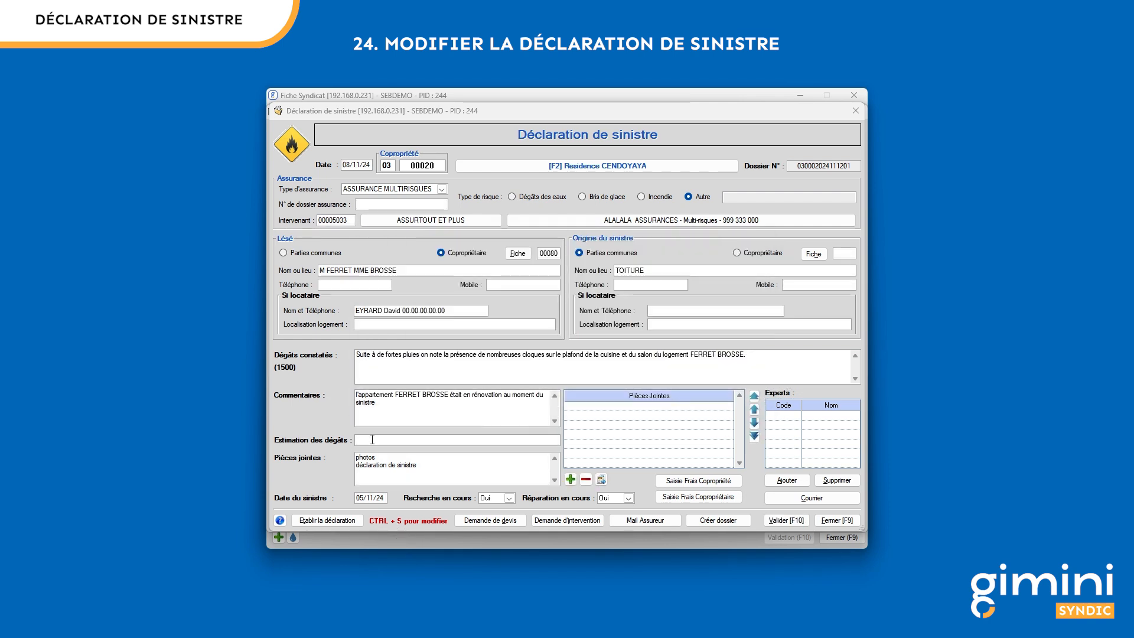
left_click(372, 439)
type("MODIF")
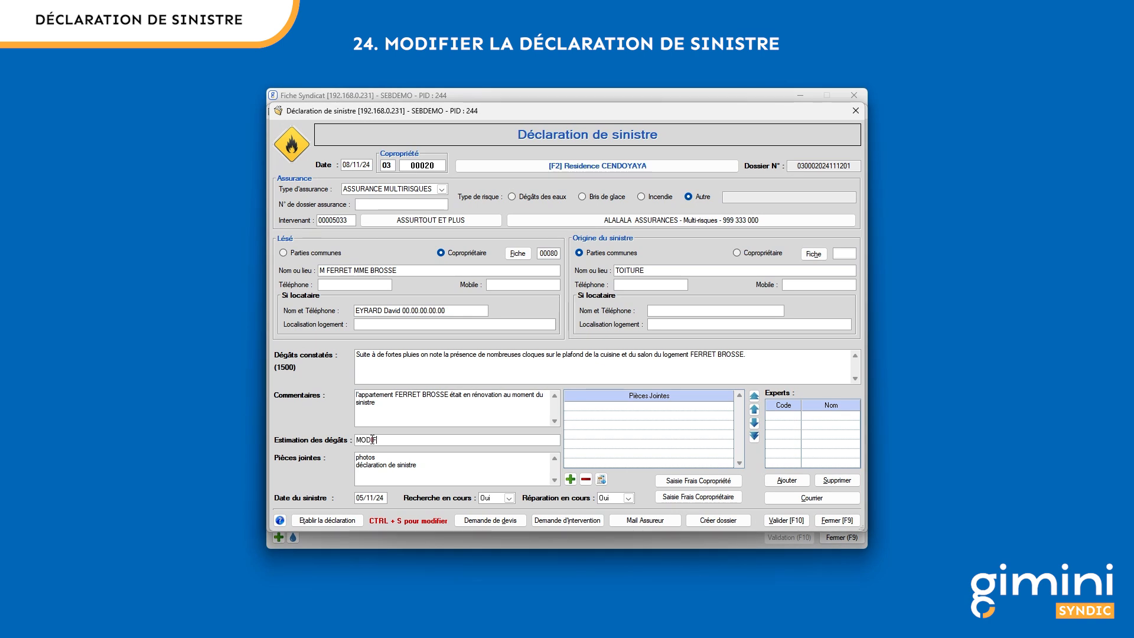
type(" OK")
left_click(779, 520)
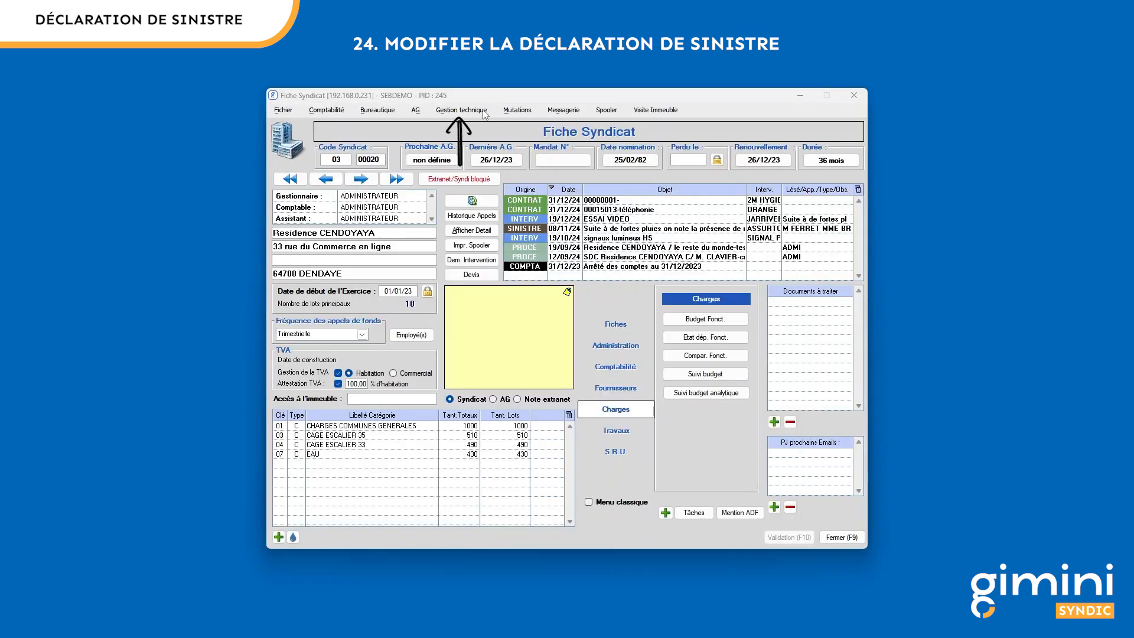
Step: List the claims declared on the building from the Fiche Syndicat and open the 08/11/24 claim
left_click(485, 114)
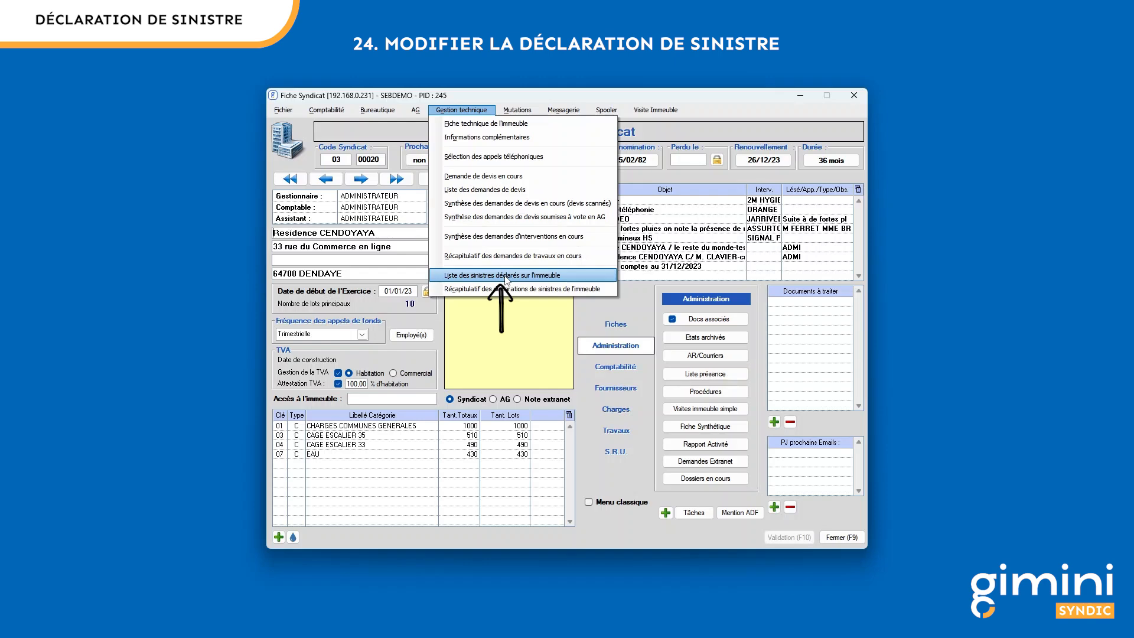
left_click(505, 276)
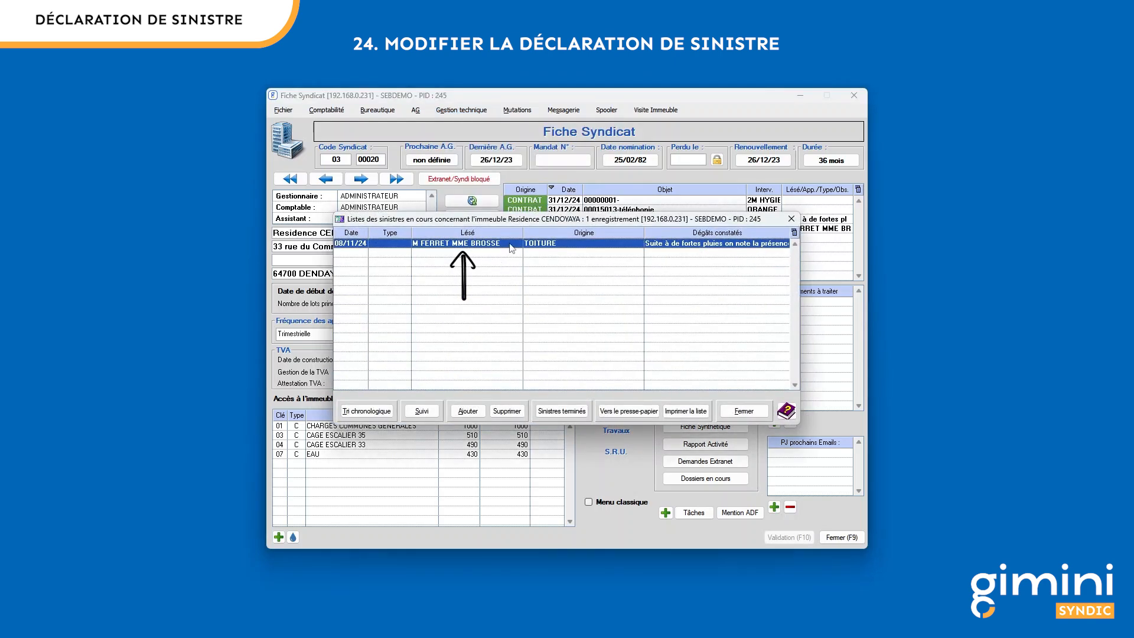
double_click(510, 244)
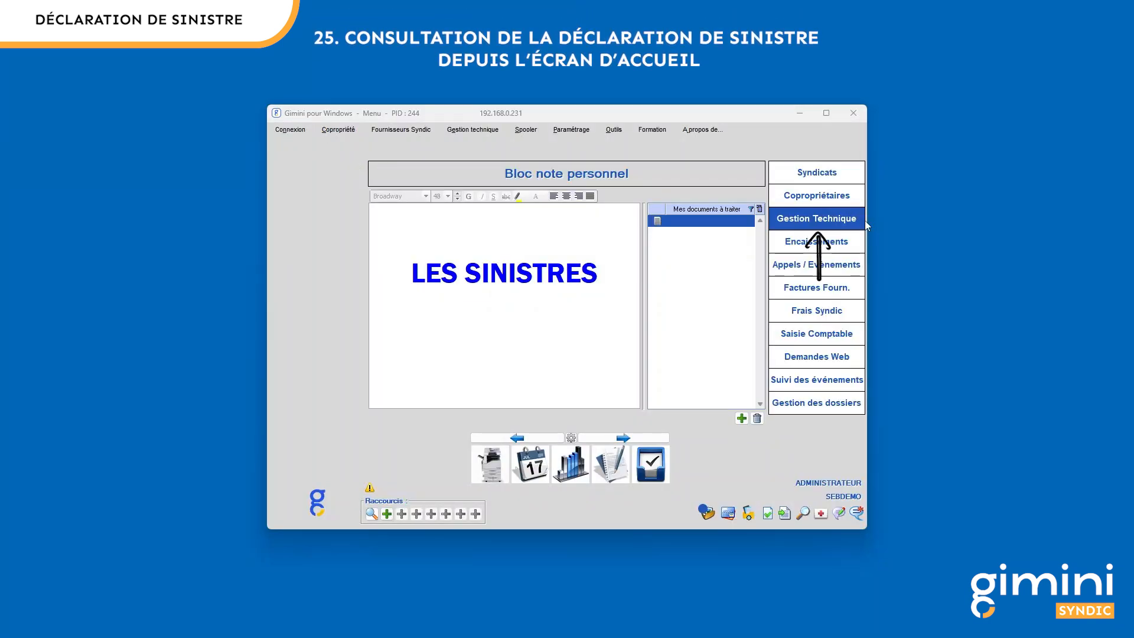
Step: Open Gestion Technique from the home screen and display its Sinistres section
left_click(863, 221)
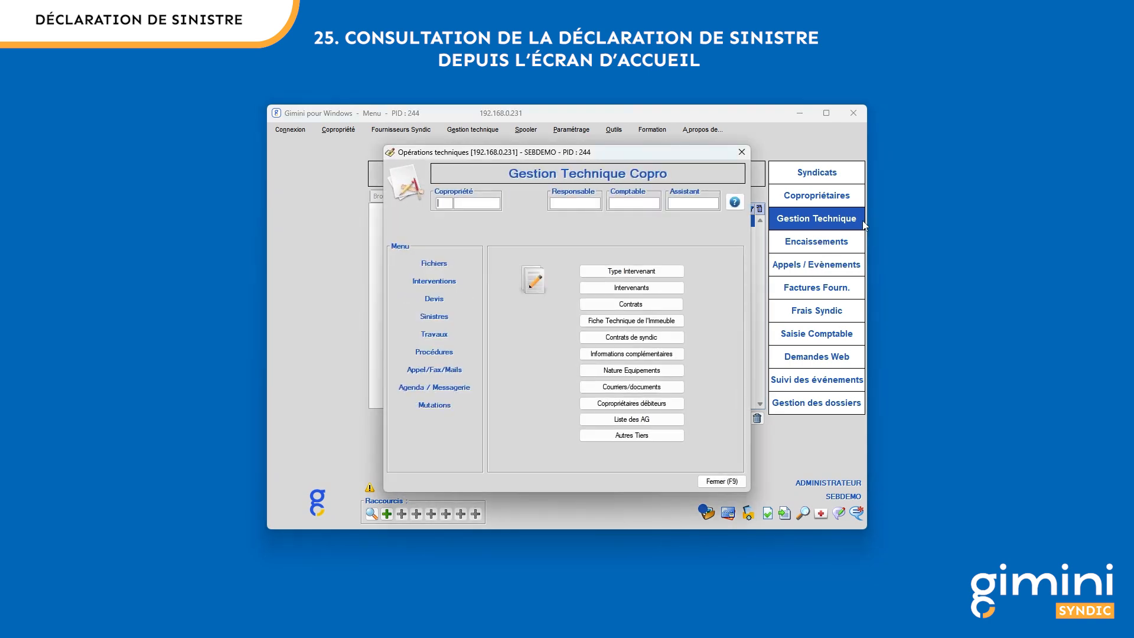
left_click(463, 322)
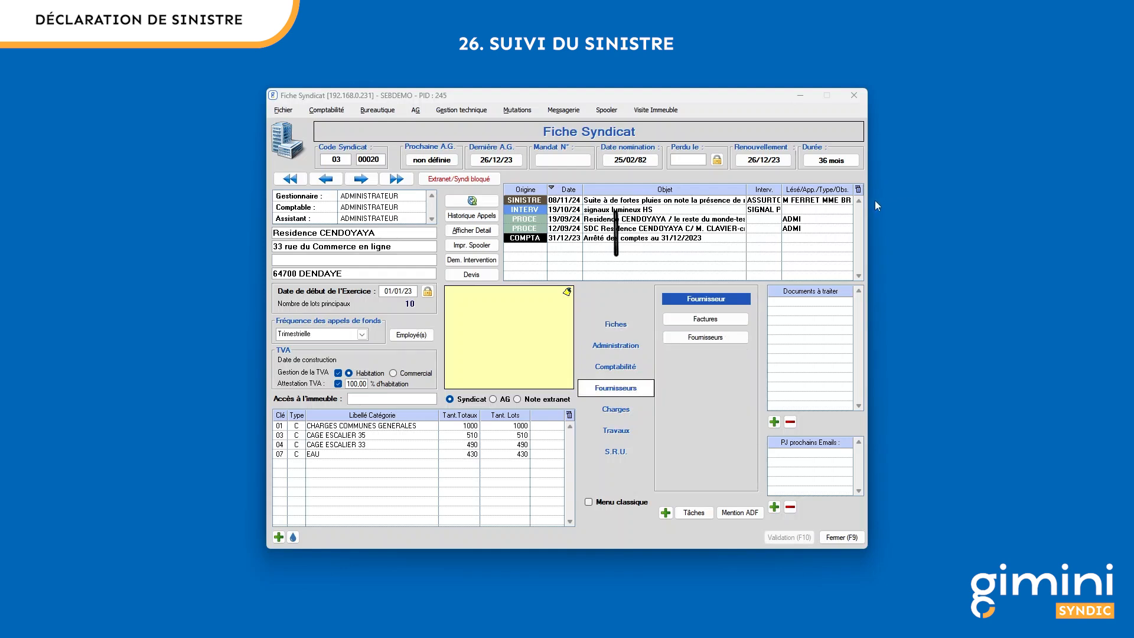
Step: Open the follow-up of the 08/11/24 claim from the Fiche Syndicat and look at the Dossier sinistre status options
left_click(718, 203)
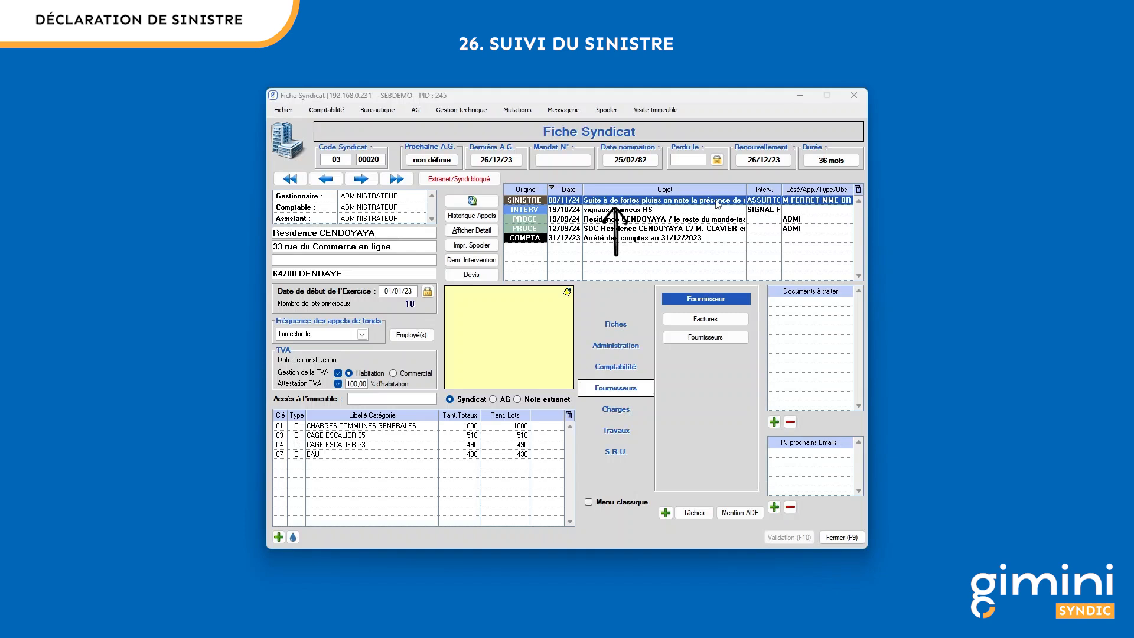
double_click(718, 202)
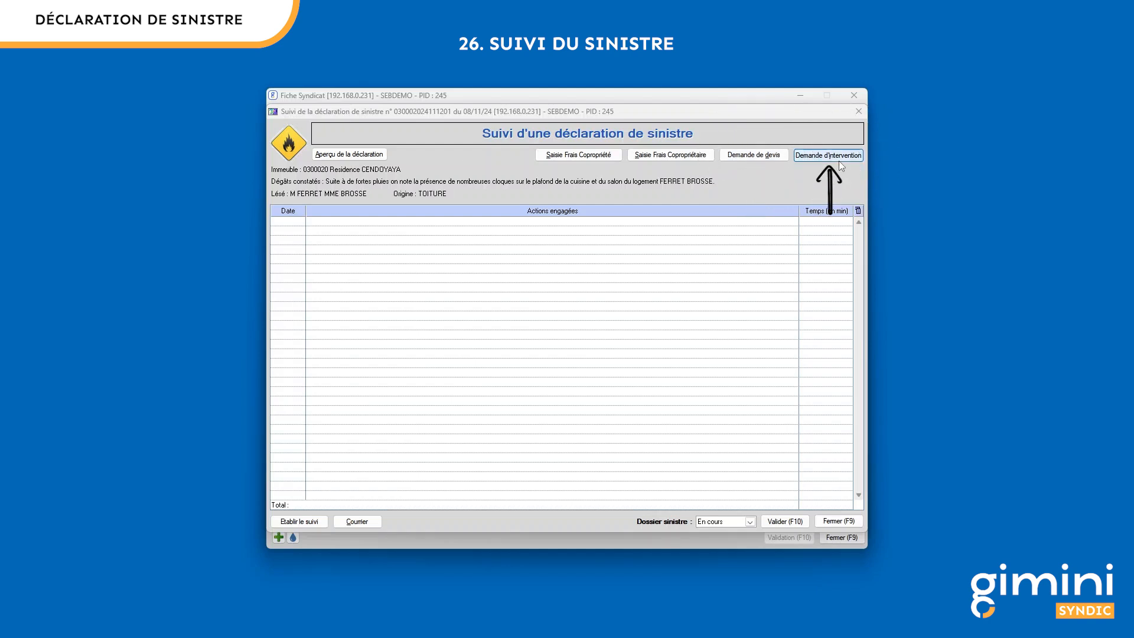
left_click(751, 523)
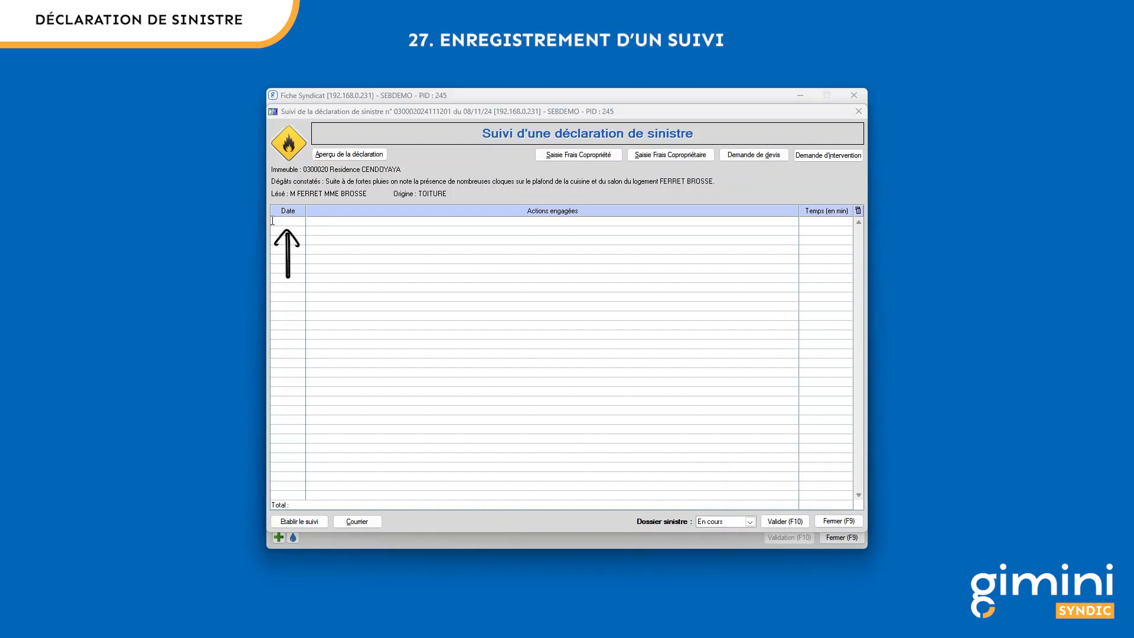
Step: Date the first follow-up line 12/10/24 and set the time of the JARRIVEBIENTOT intervention line to 10 minutes
left_click(272, 221)
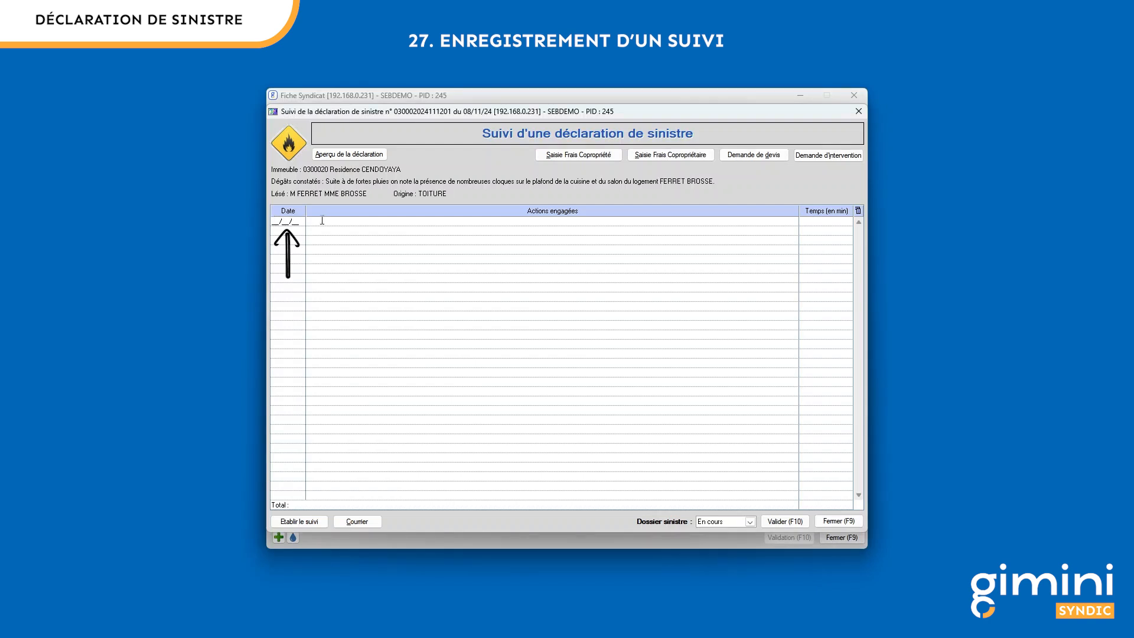
type("121024")
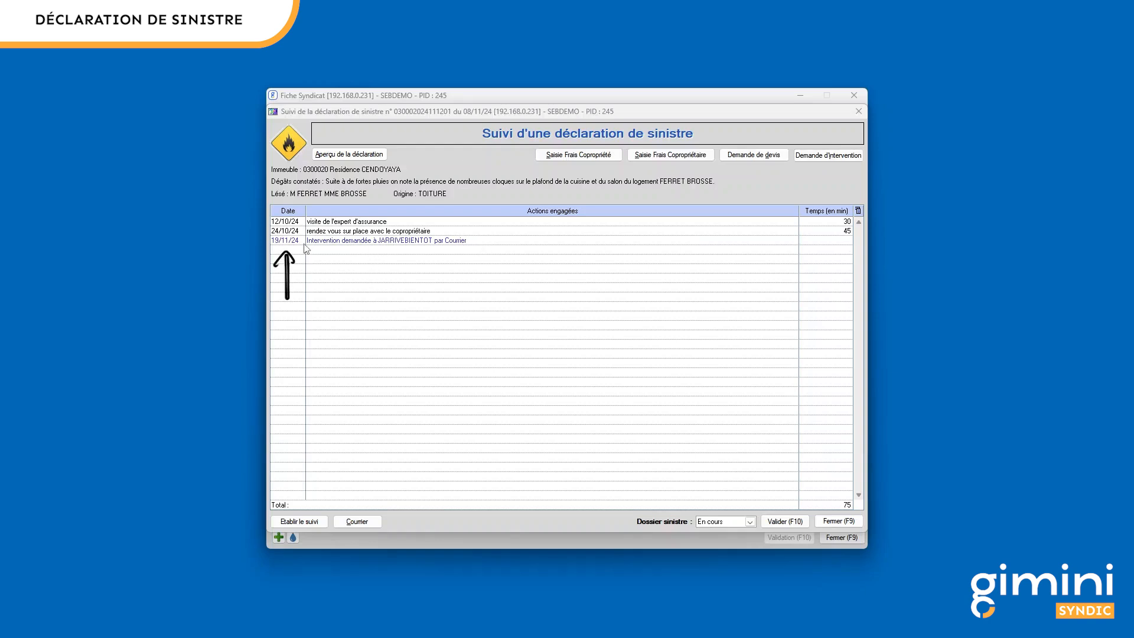
left_click(846, 241)
mouse_move(846, 240)
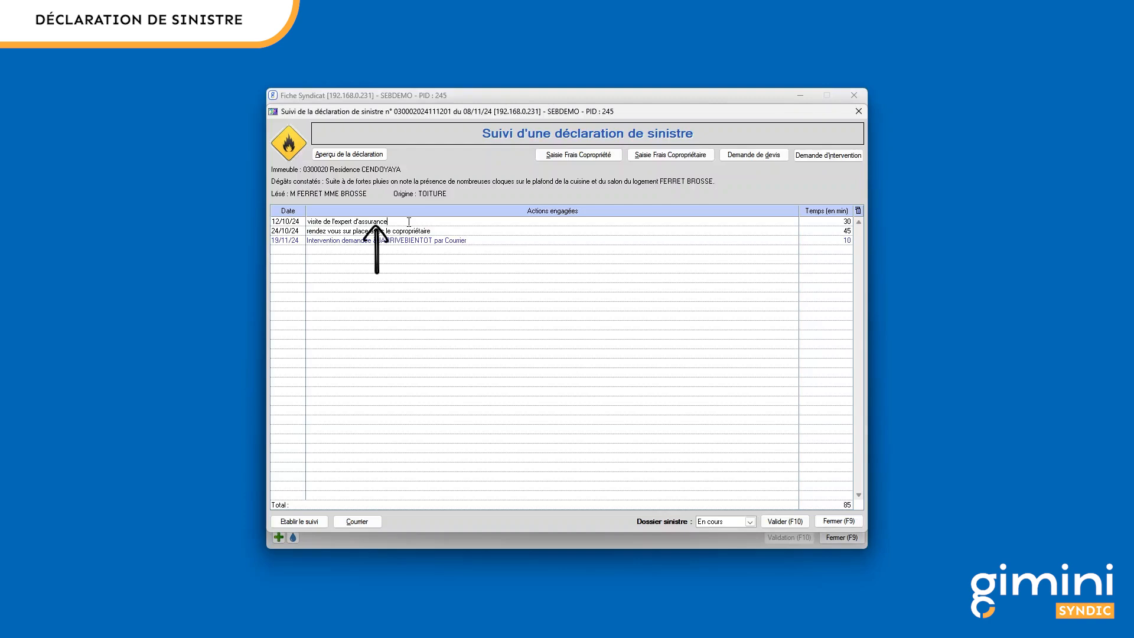
Step: Associate a document with the "visite de l'expert d'assurance" follow-up line and view the attached document
right_click(409, 222)
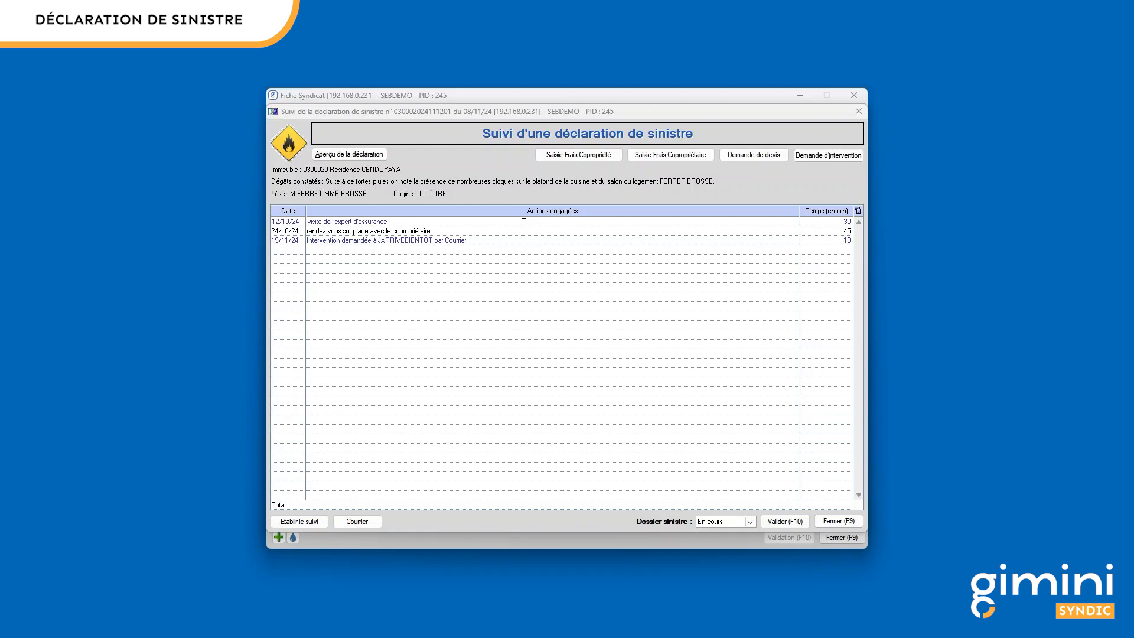
right_click(524, 223)
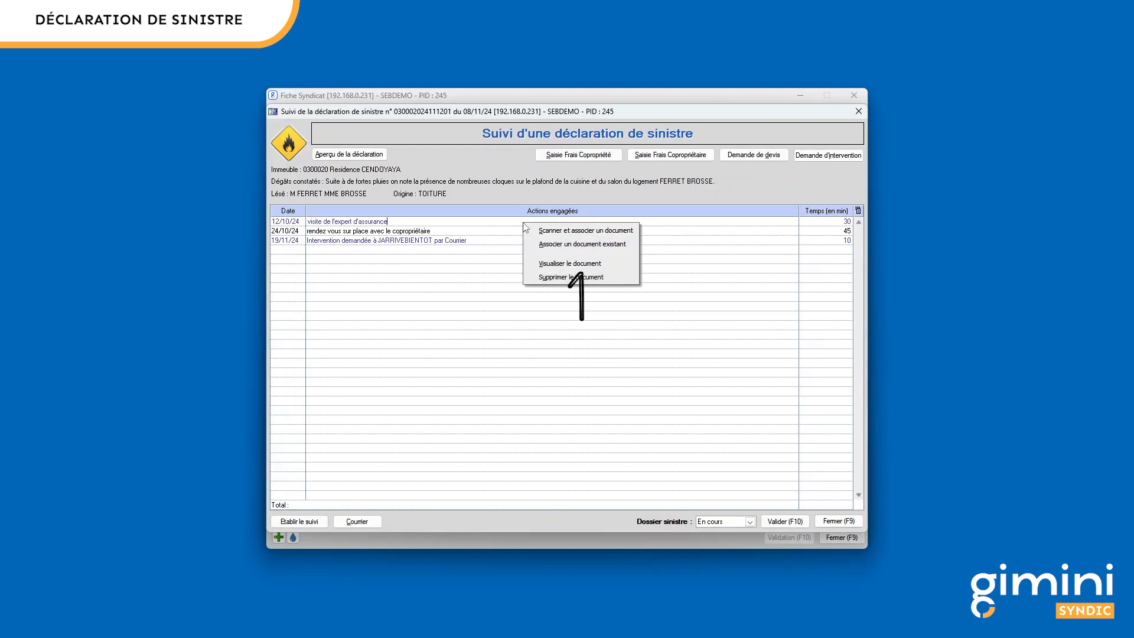
left_click(541, 267)
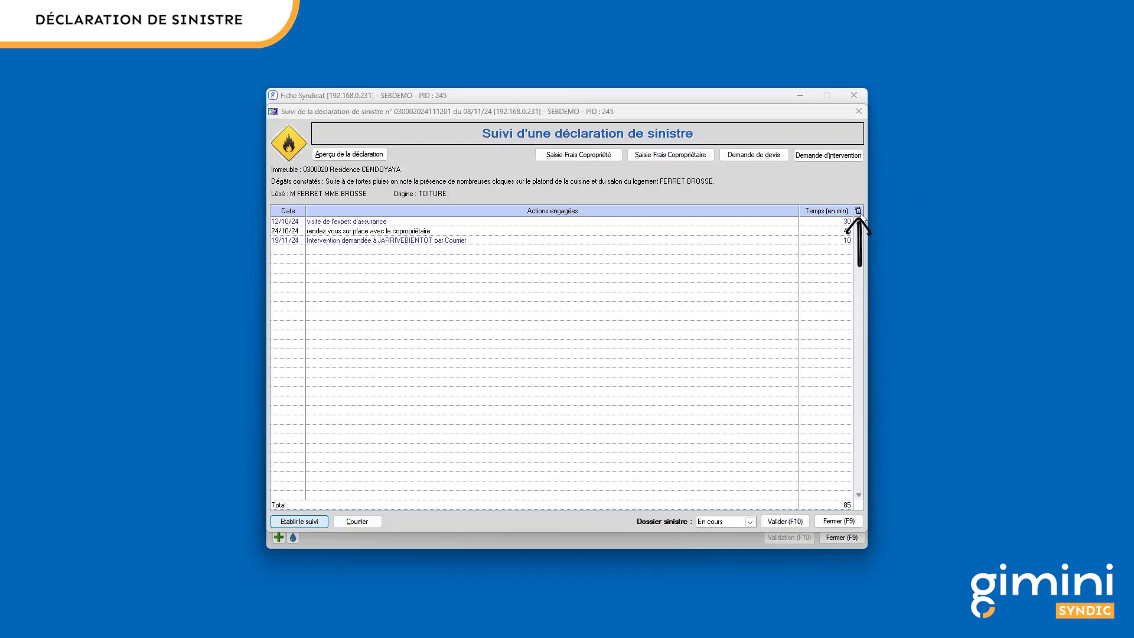
Step: Generate the Suivi Sinistre document from the claim's follow-up, read through it and validate the follow-up
left_click(860, 213)
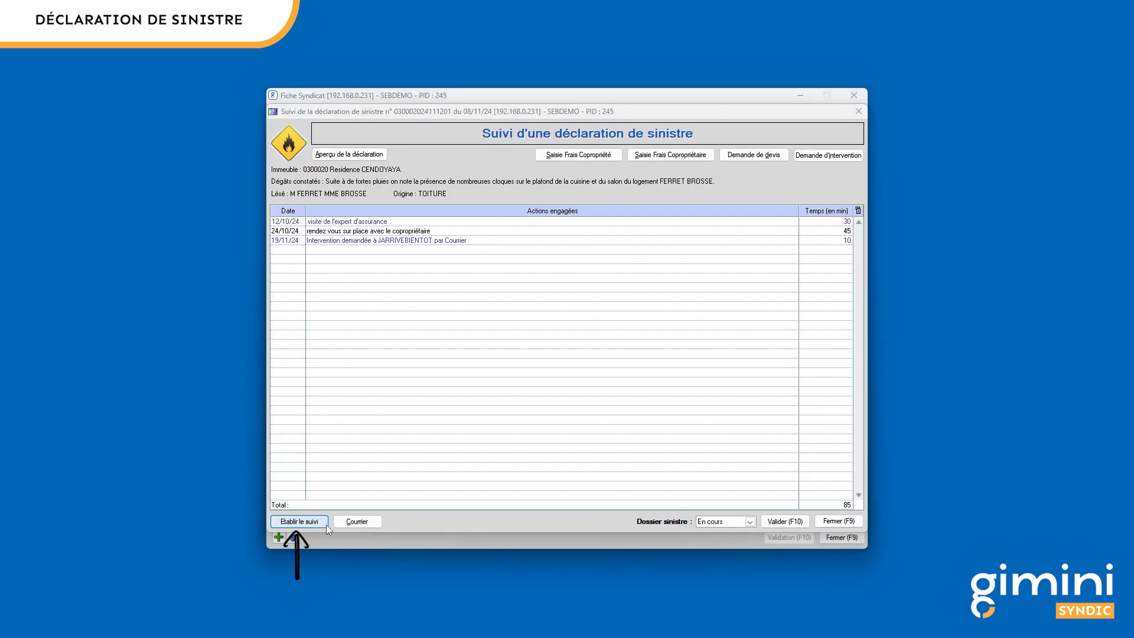
left_click(326, 525)
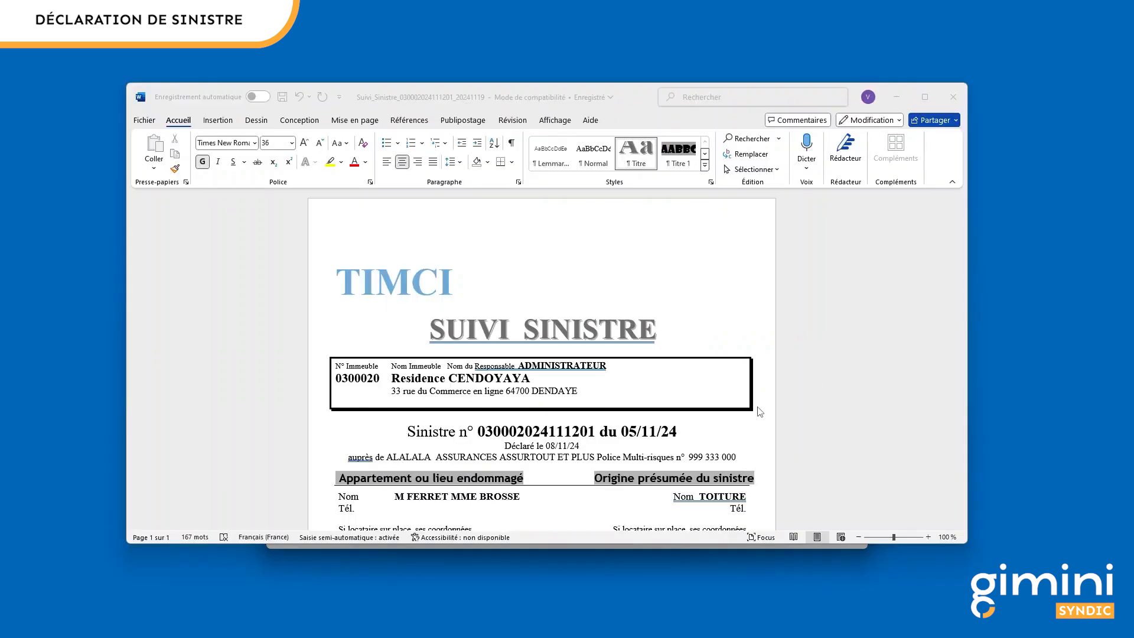
scroll(762, 411, "down", 2)
scroll(763, 411, "down", 3)
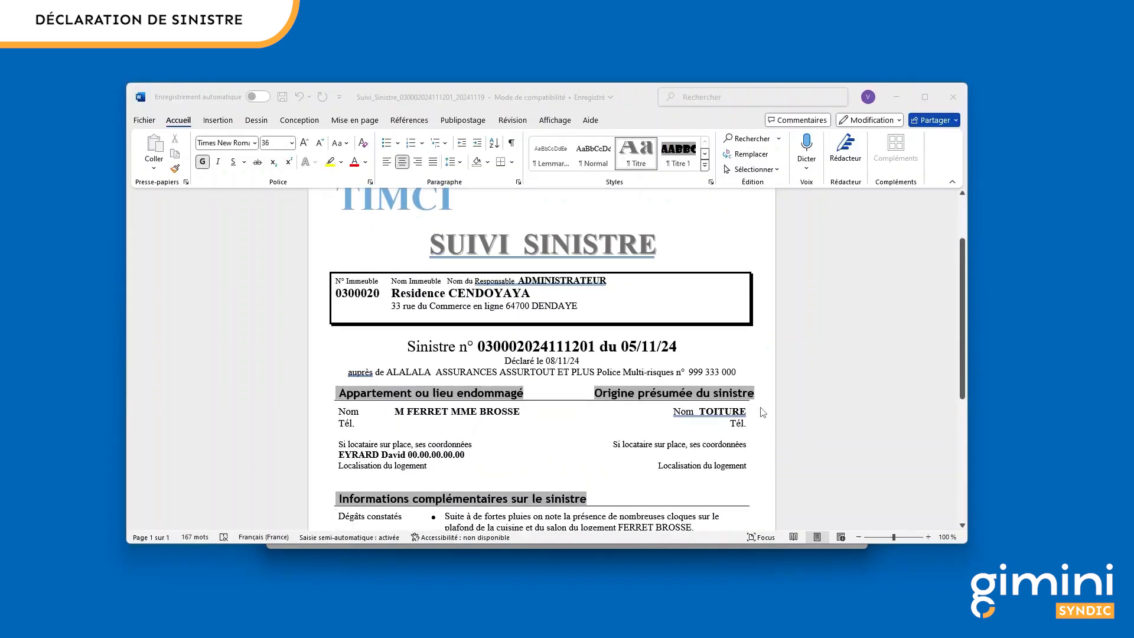
scroll(764, 412, "down", 10)
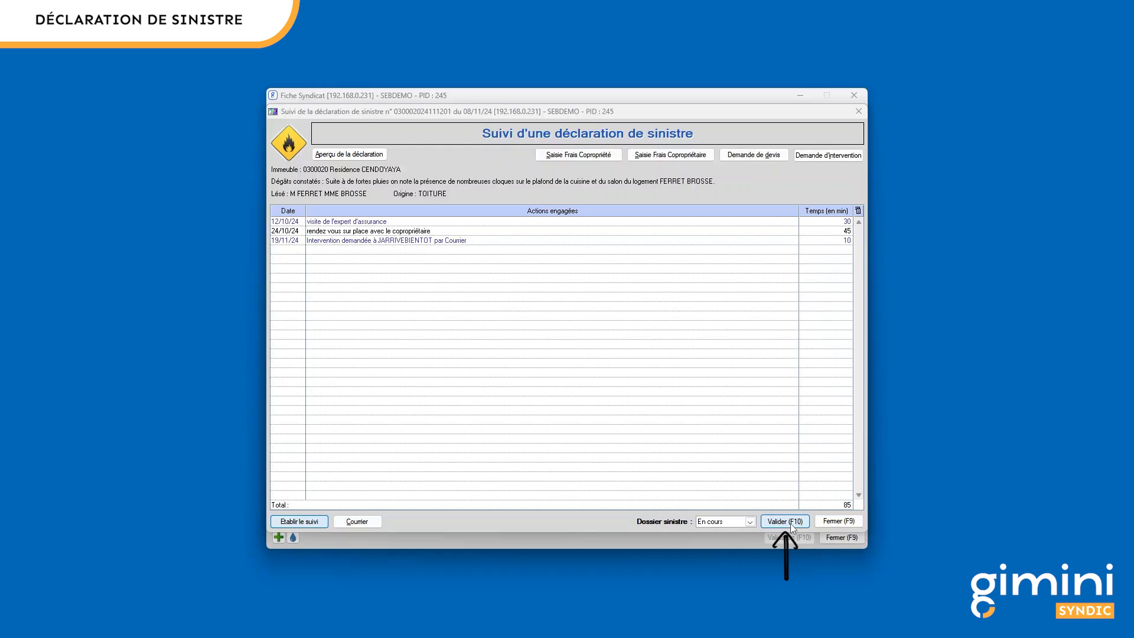
left_click(786, 522)
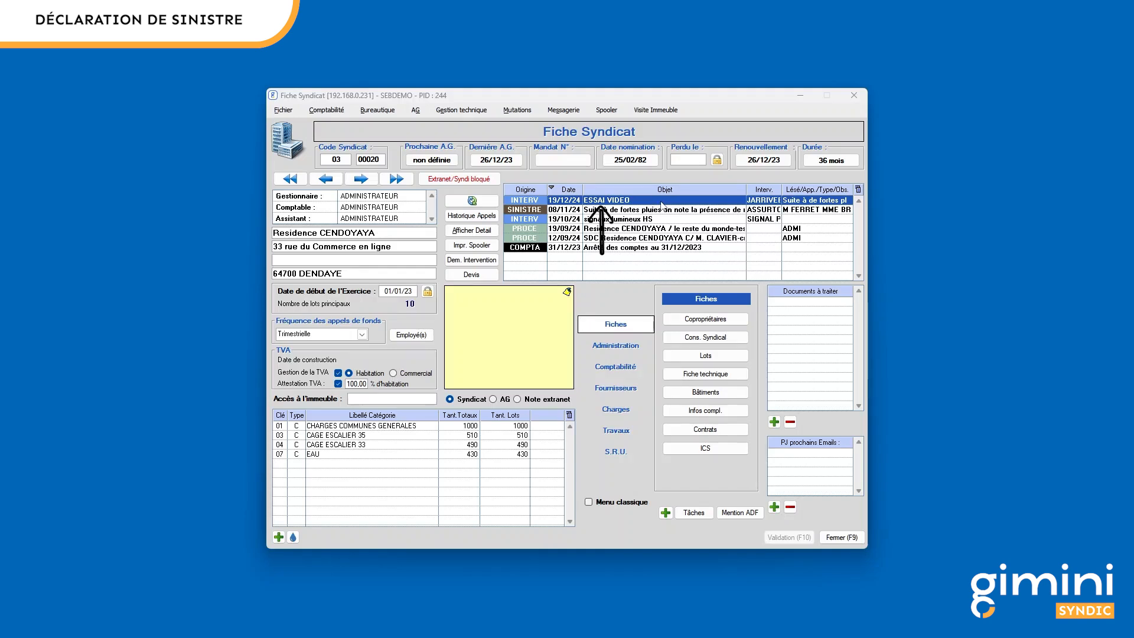
Step: Open the ESSAI VIDEO intervention from the Fiche Syndicat and create a dossier from the 08/11/24 claim declaration
double_click(661, 201)
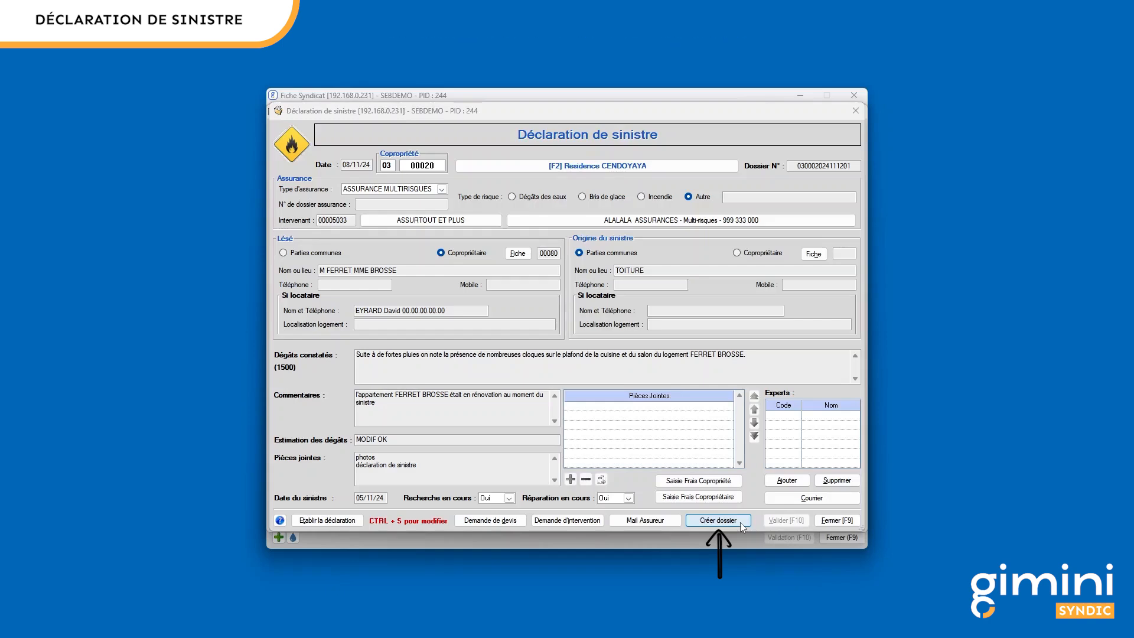
left_click(739, 522)
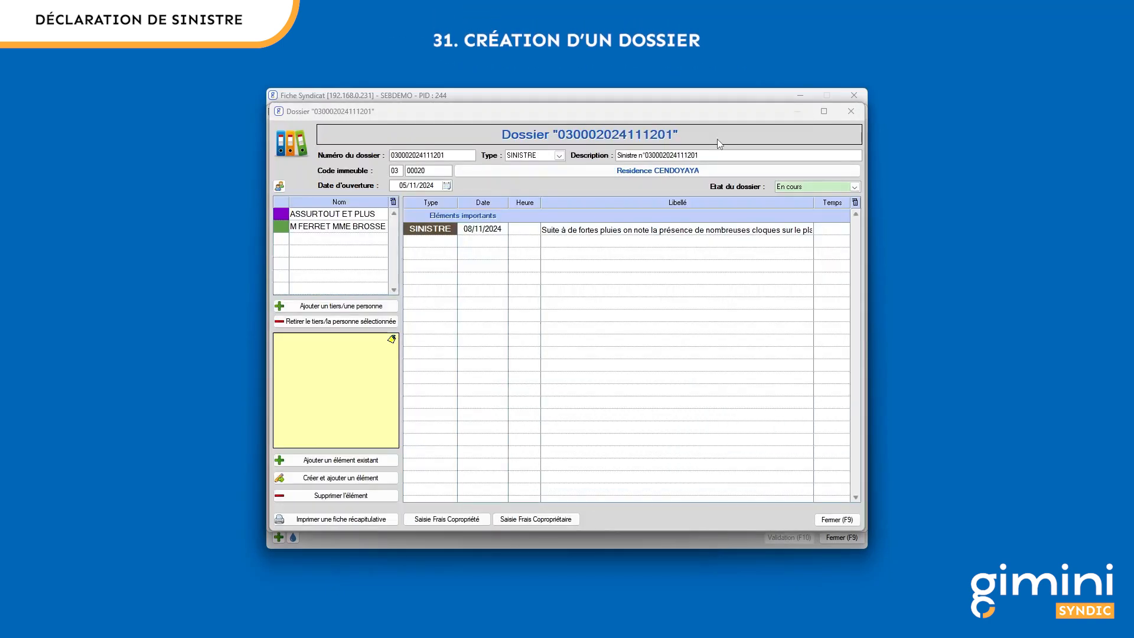